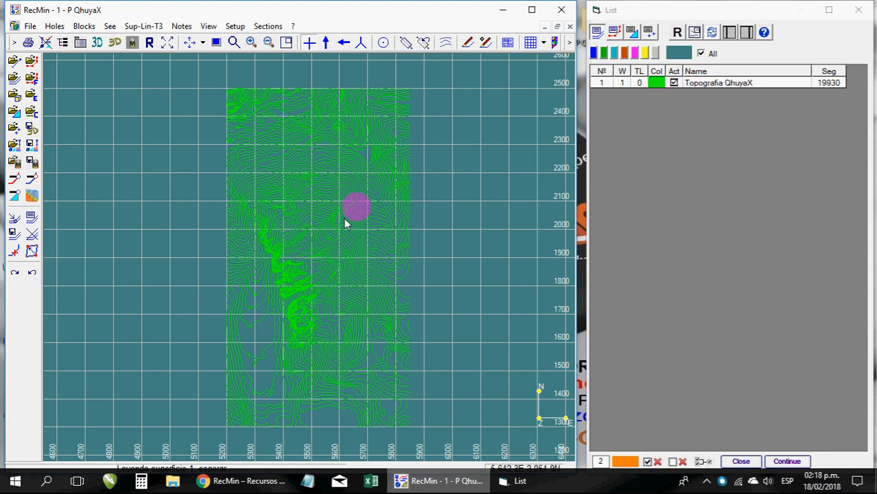
Step: Examine the Topografia QhuyaX contours in the 3D viewer, then close it and return to the plan view
{"action": "left_click", "coordinate": [115, 44]}
{"action": "left_click_drag", "start_coordinate": [434, 249], "coordinate": [302, 245]}
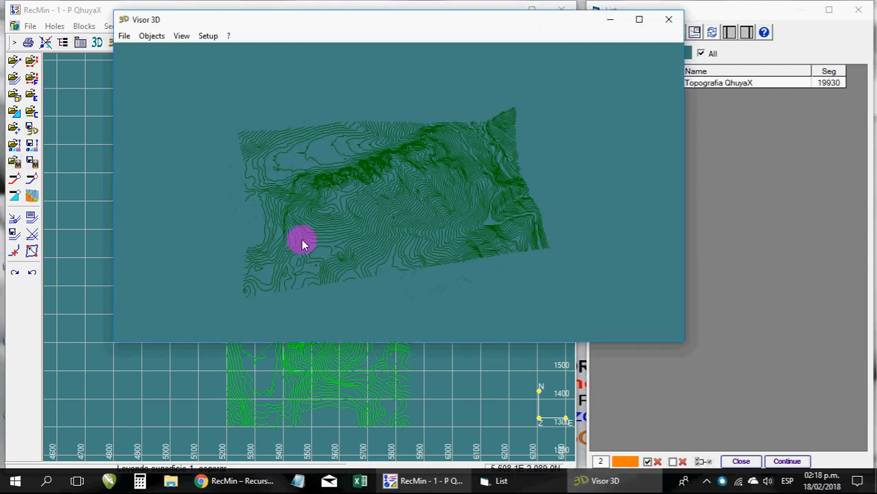
{"action": "left_click_drag", "start_coordinate": [391, 230], "coordinate": [405, 198]}
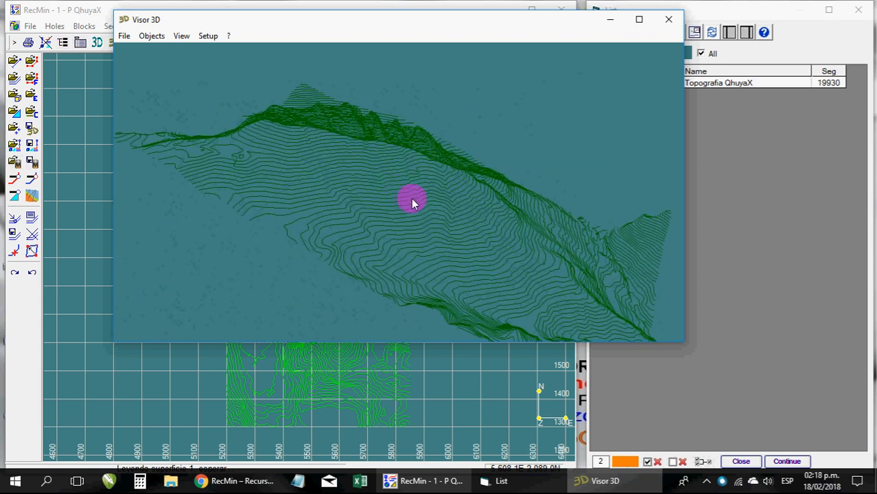
{"action": "key", "text": "Escape"}
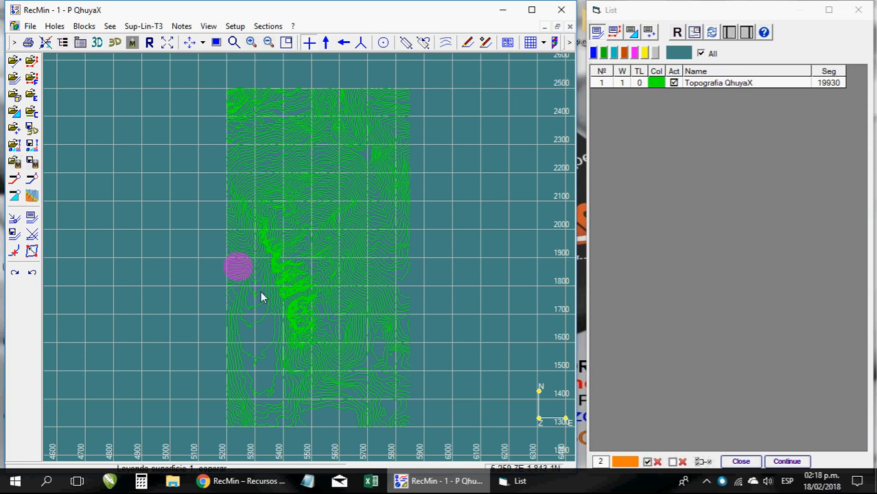
{"action": "left_click", "coordinate": [328, 48]}
{"action": "left_click", "coordinate": [342, 47]}
{"action": "left_click", "coordinate": [309, 49]}
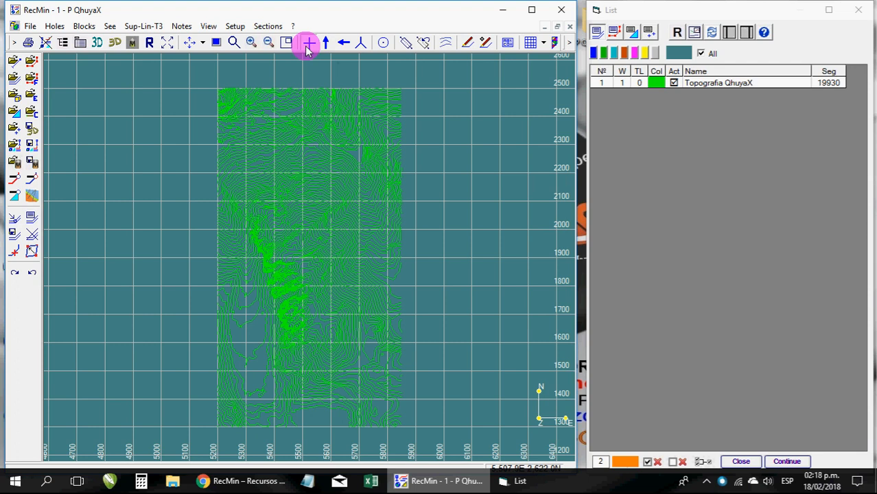
Step: Start triangulating surfaces/points and choose 001-Topografia QhuyaX as the surface
{"action": "left_click", "coordinate": [143, 26]}
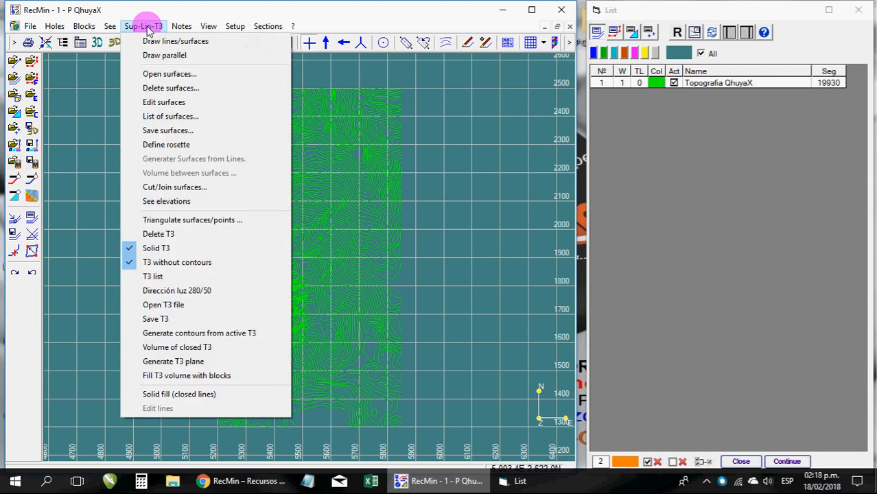
{"action": "left_click", "coordinate": [199, 227]}
{"action": "left_click_drag", "start_coordinate": [362, 114], "coordinate": [242, 111]}
{"action": "left_click", "coordinate": [251, 132]}
{"action": "left_click", "coordinate": [248, 133]}
{"action": "left_click", "coordinate": [241, 131]}
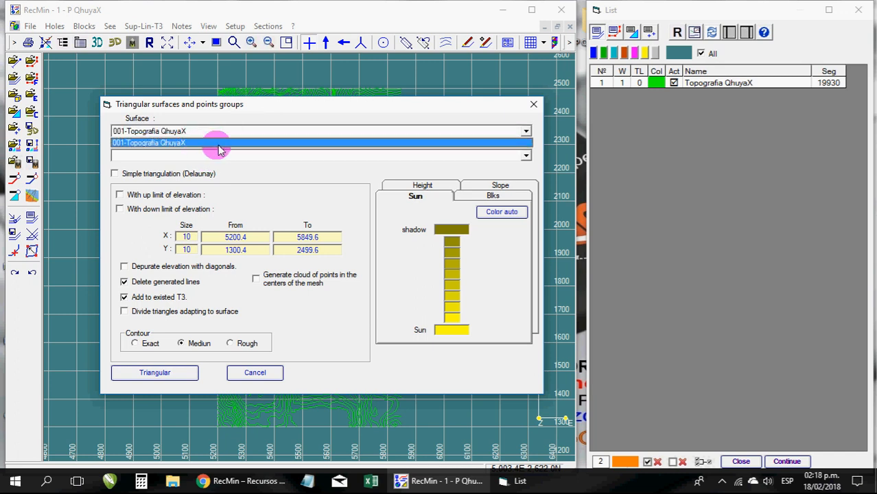
{"action": "left_click", "coordinate": [228, 144]}
{"action": "left_click", "coordinate": [249, 130]}
{"action": "left_click", "coordinate": [197, 143]}
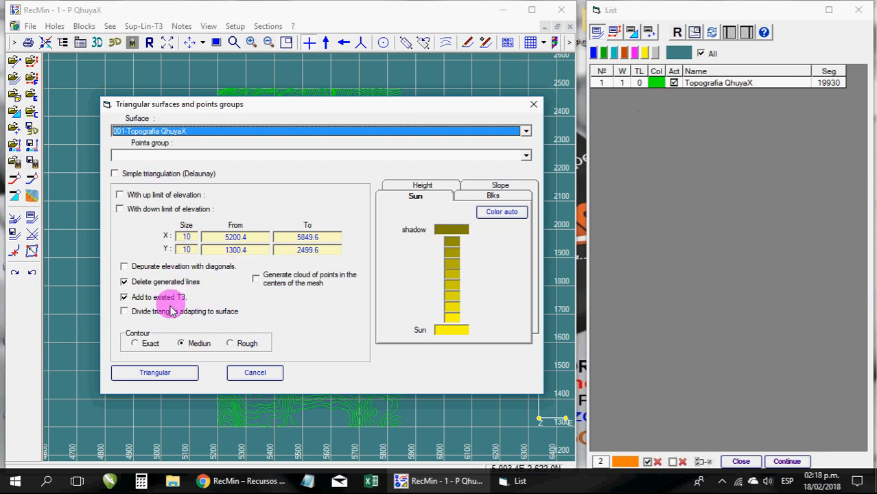
Step: Triangulate the surface with simple Delaunay triangulation, leaving the division of triangles adapting to the surface off
{"action": "left_click", "coordinate": [125, 176]}
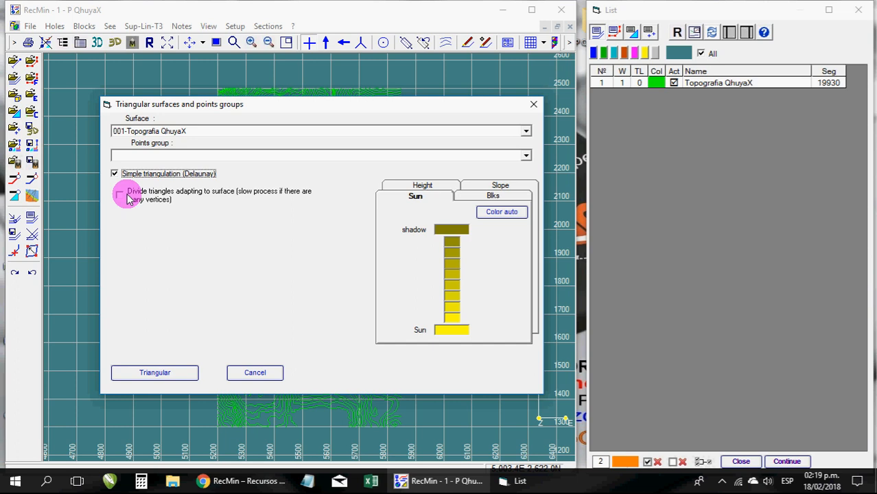
{"action": "left_click", "coordinate": [116, 175]}
{"action": "left_click", "coordinate": [115, 174]}
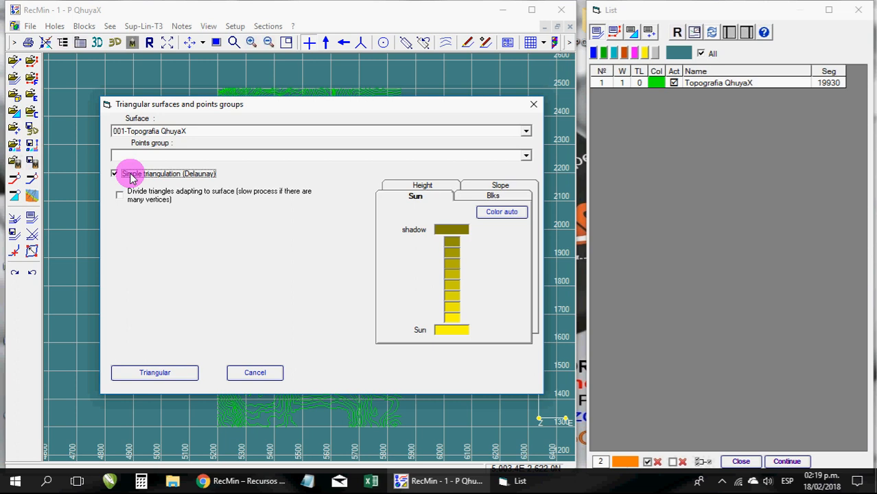
{"action": "left_click", "coordinate": [123, 197]}
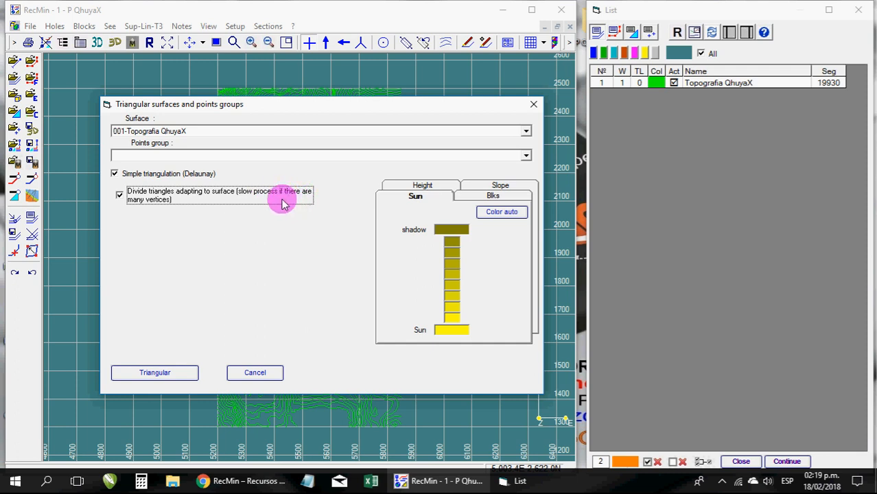
{"action": "left_click", "coordinate": [120, 196]}
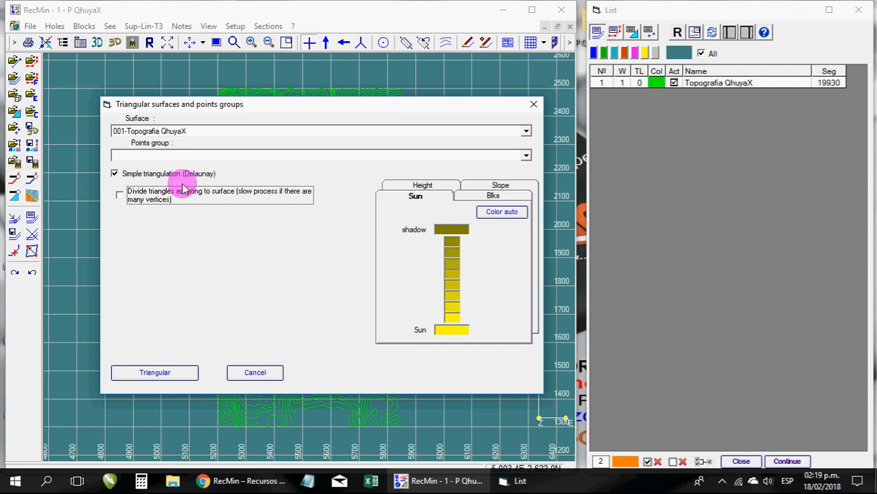
{"action": "left_click", "coordinate": [164, 373]}
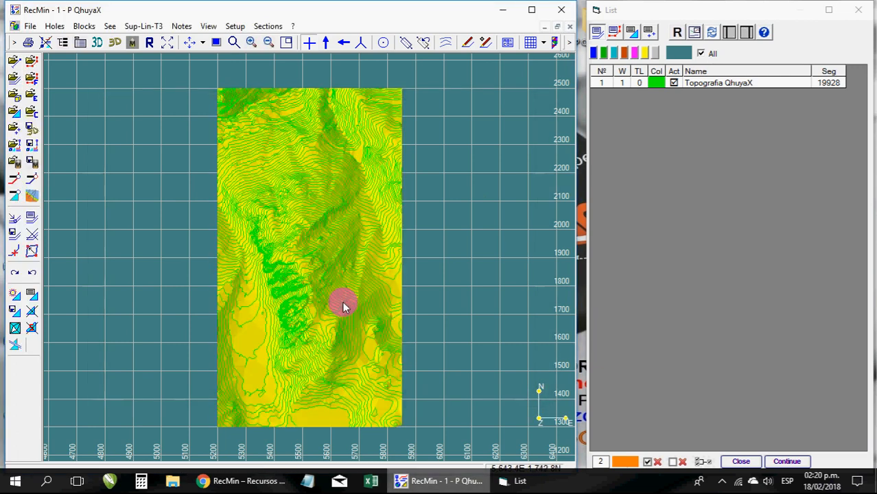
Step: Inspect the triangulated topography from several angles in the 3D viewer and close the viewer
{"action": "left_click", "coordinate": [116, 42]}
{"action": "left_click_drag", "start_coordinate": [343, 235], "coordinate": [300, 114]}
{"action": "left_click", "coordinate": [186, 38]}
{"action": "left_click", "coordinate": [206, 54]}
{"action": "mouse_move", "coordinate": [470, 190]}
{"action": "left_mouse_down"}
{"action": "mouse_move", "coordinate": [439, 202]}
{"action": "mouse_move", "coordinate": [165, 194]}
{"action": "mouse_move", "coordinate": [673, 219]}
{"action": "mouse_move", "coordinate": [450, 209]}
{"action": "left_mouse_up"}
{"action": "key", "text": "Escape"}
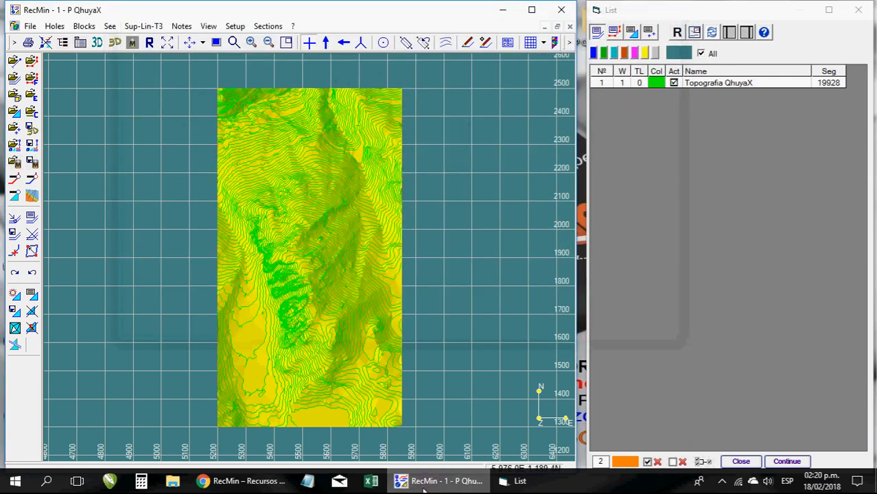
Step: Switch to Chrome and open the RecMin website's Otras descargas page at the RecMin library download
{"action": "left_click", "coordinate": [244, 481]}
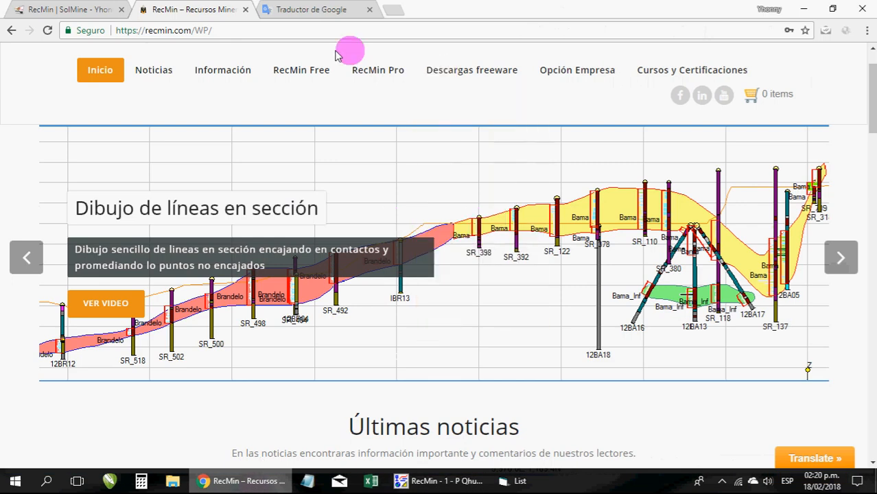
{"action": "mouse_move", "coordinate": [381, 70]}
{"action": "mouse_move", "coordinate": [460, 77]}
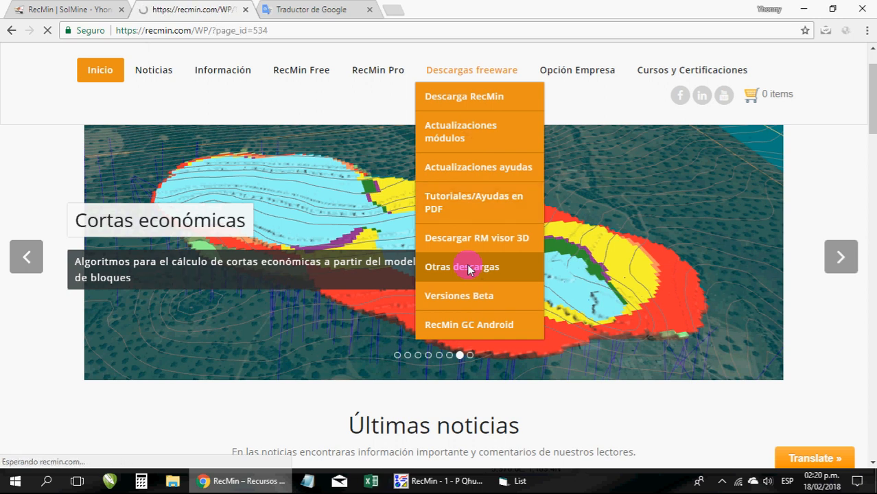
{"action": "scroll", "coordinate": [346, 260], "scroll_direction": "down", "scroll_amount": 4}
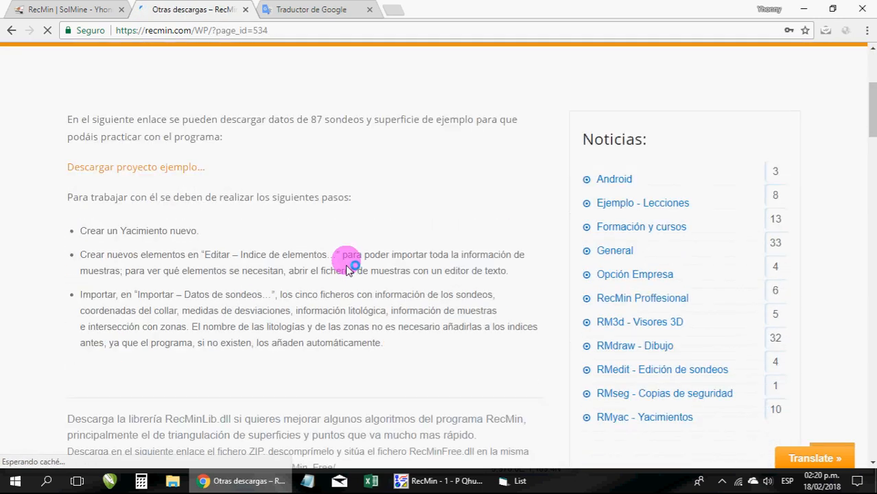
{"action": "scroll", "coordinate": [177, 184], "scroll_direction": "down", "scroll_amount": 2}
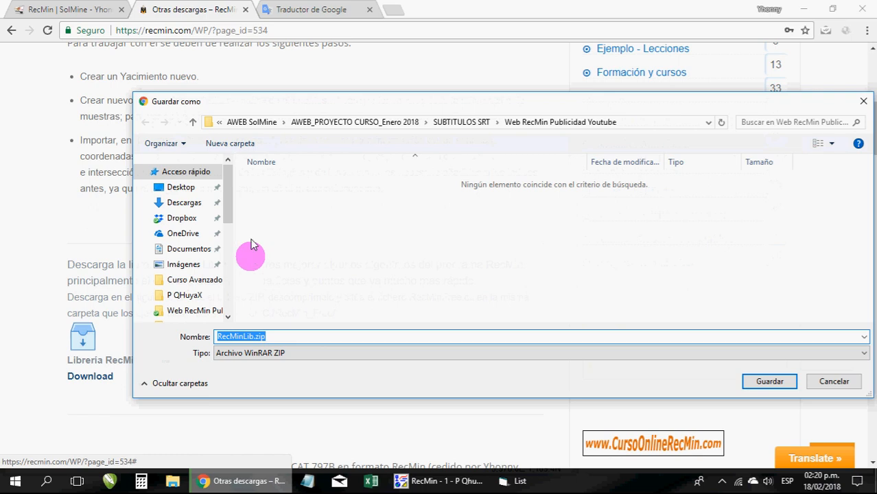
Step: Save the RecMinLib.zip download into the RecMin_Free folder on drive C:
{"action": "left_click_drag", "start_coordinate": [222, 212], "coordinate": [217, 281]}
{"action": "left_click", "coordinate": [214, 273]}
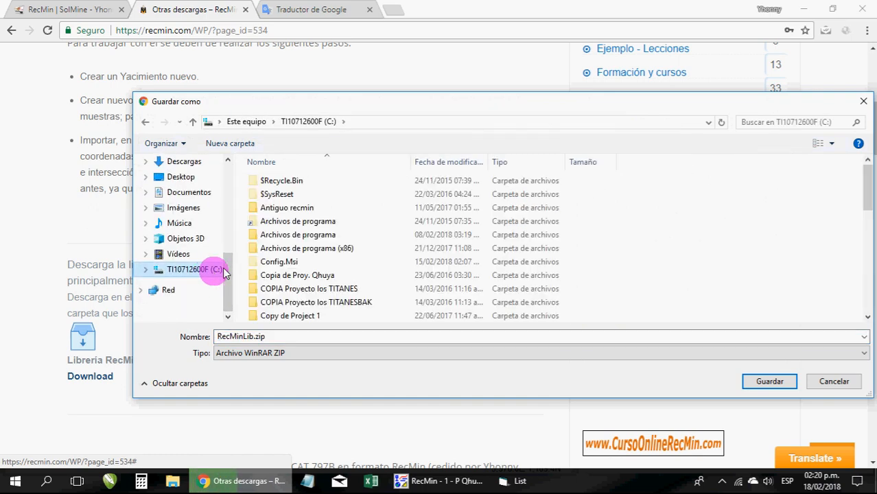
{"action": "scroll", "coordinate": [427, 220], "scroll_direction": "down", "scroll_amount": 4}
{"action": "scroll", "coordinate": [364, 273], "scroll_direction": "down", "scroll_amount": 2}
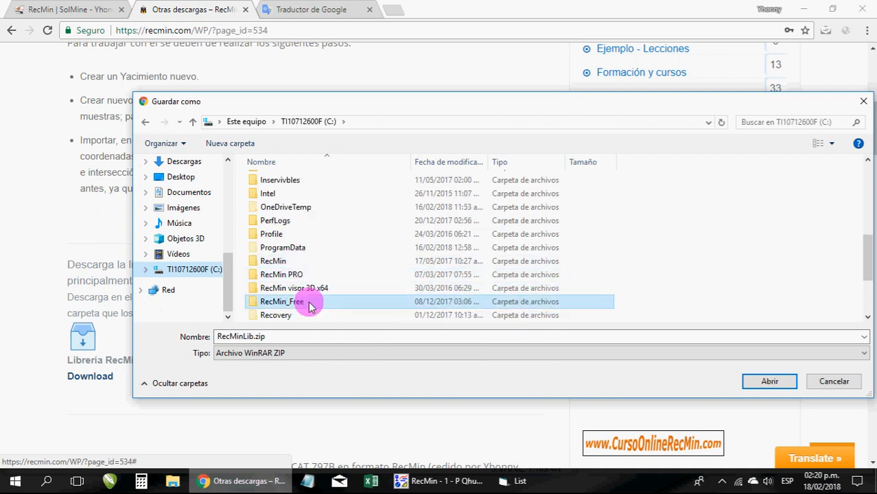
{"action": "double_click", "coordinate": [310, 302]}
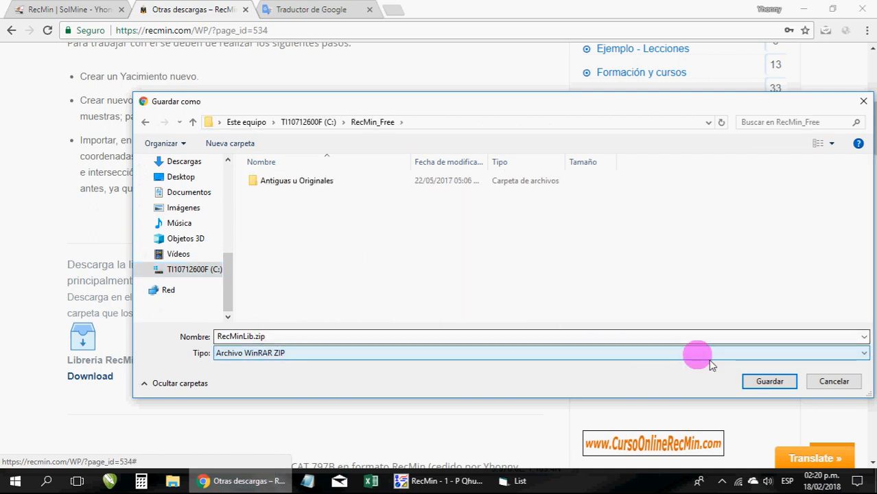
{"action": "left_click", "coordinate": [756, 381]}
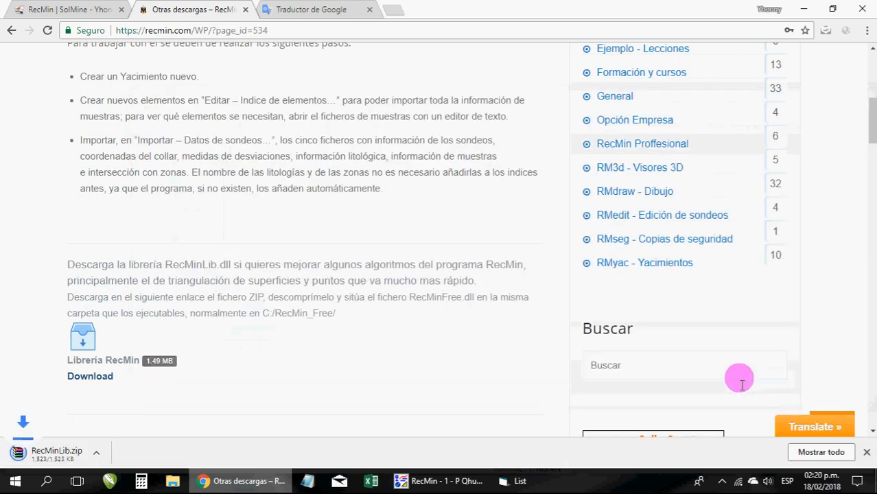
Step: Show the downloaded RecMinLib.zip in its folder and delete it from RecMin_Free
{"action": "left_click", "coordinate": [133, 453]}
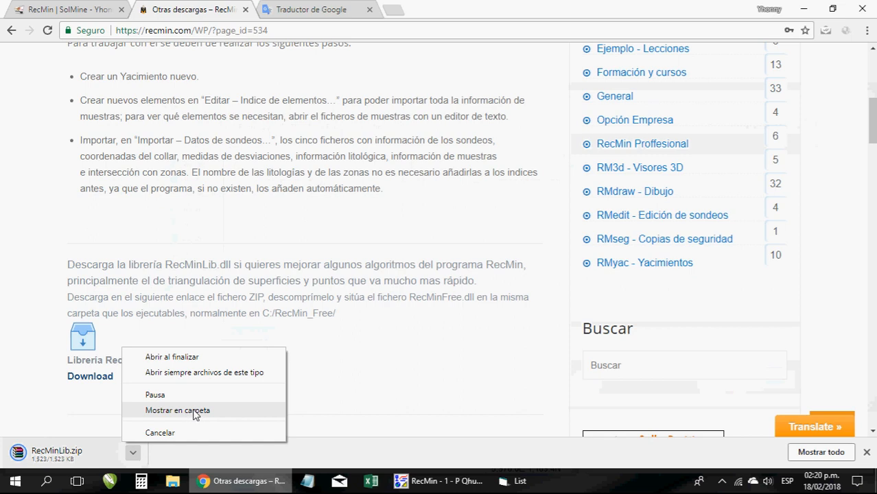
{"action": "left_click", "coordinate": [195, 412]}
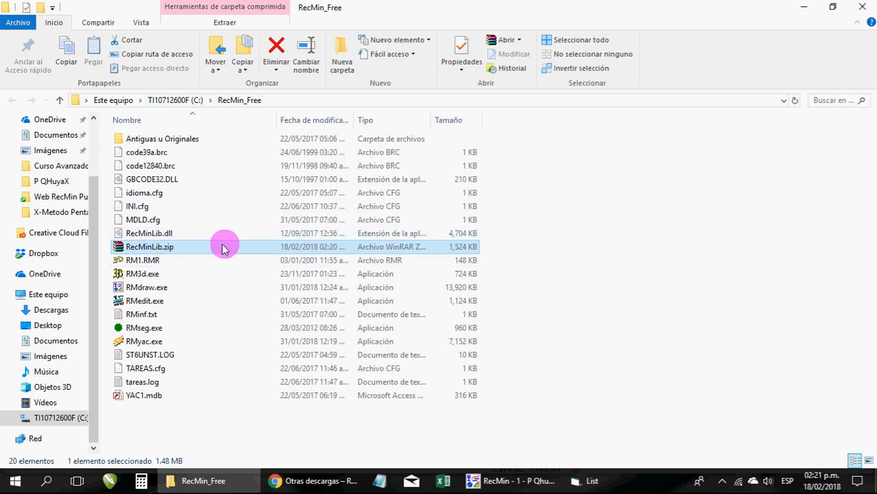
{"action": "key", "text": "Delete"}
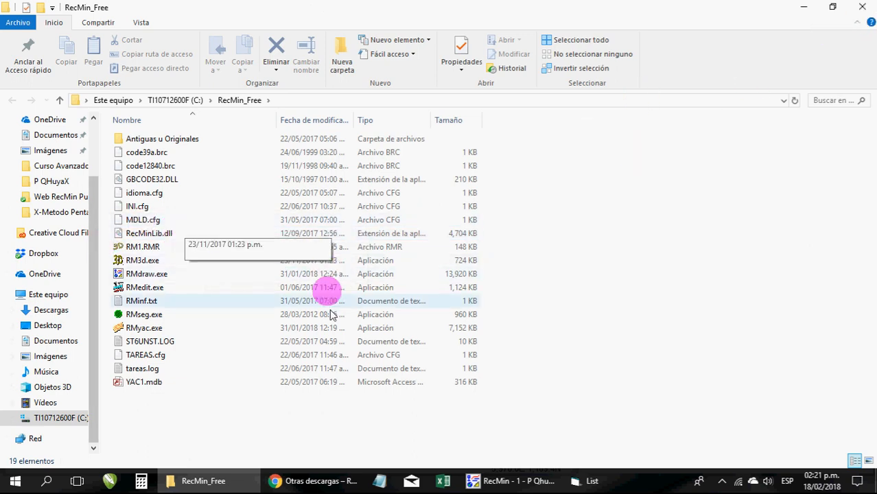
Step: Switch back to RecMin and reopen the triangulation settings, enabling simple Delaunay triangulation with triangle division left off
{"action": "left_click", "coordinate": [316, 481]}
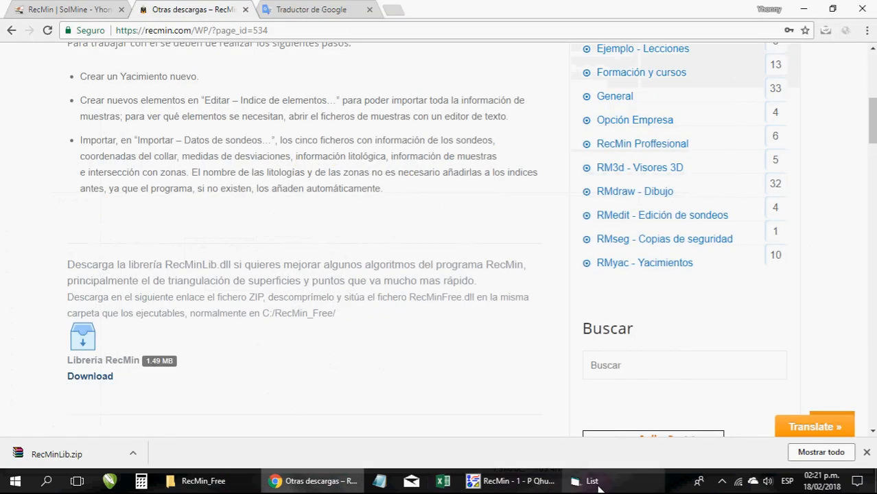
{"action": "left_click", "coordinate": [535, 488]}
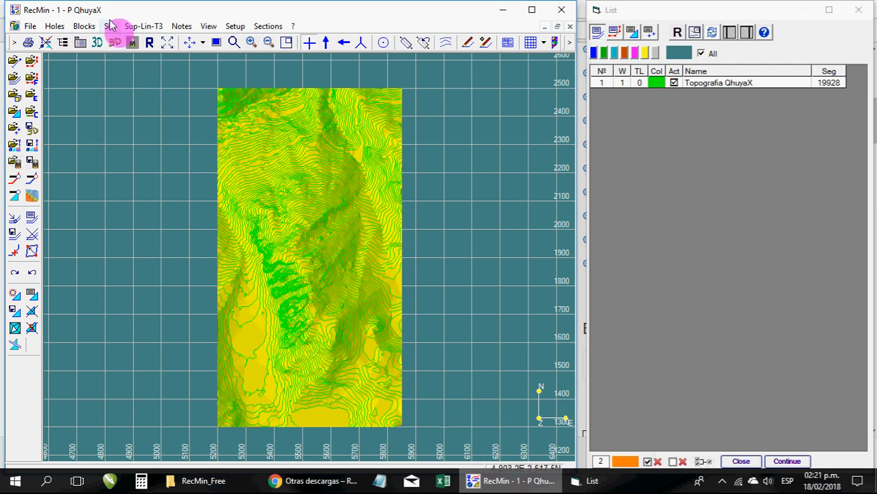
{"action": "left_click", "coordinate": [134, 26]}
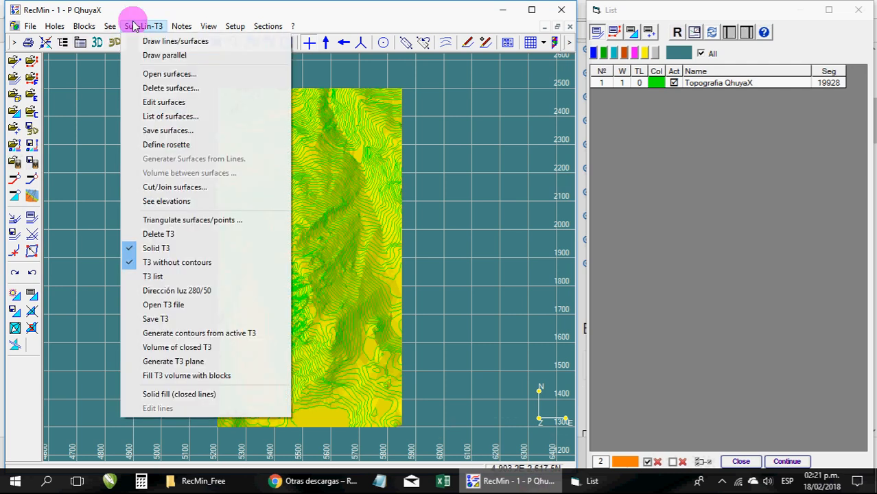
{"action": "left_click", "coordinate": [216, 220]}
{"action": "left_click", "coordinate": [282, 174]}
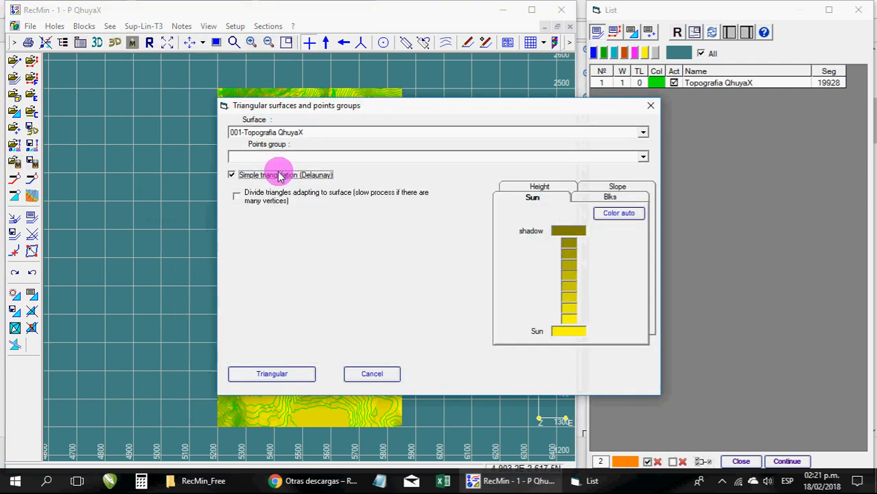
{"action": "left_click", "coordinate": [241, 204]}
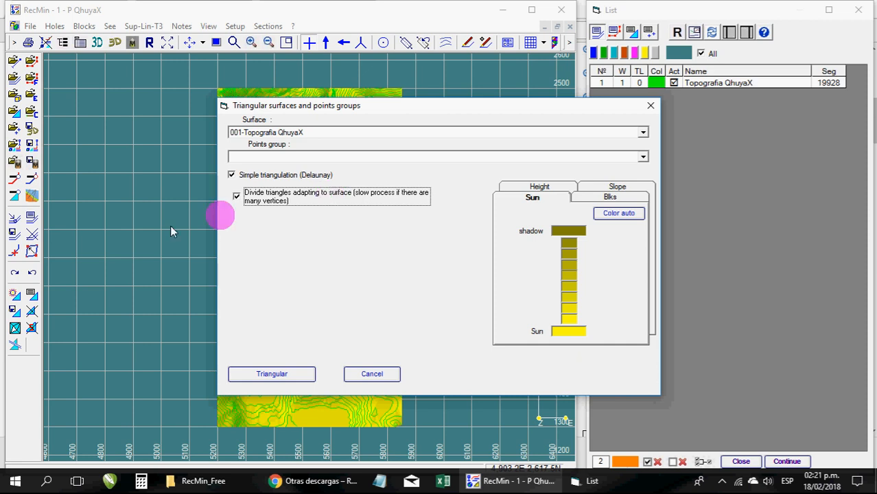
{"action": "left_click", "coordinate": [236, 196]}
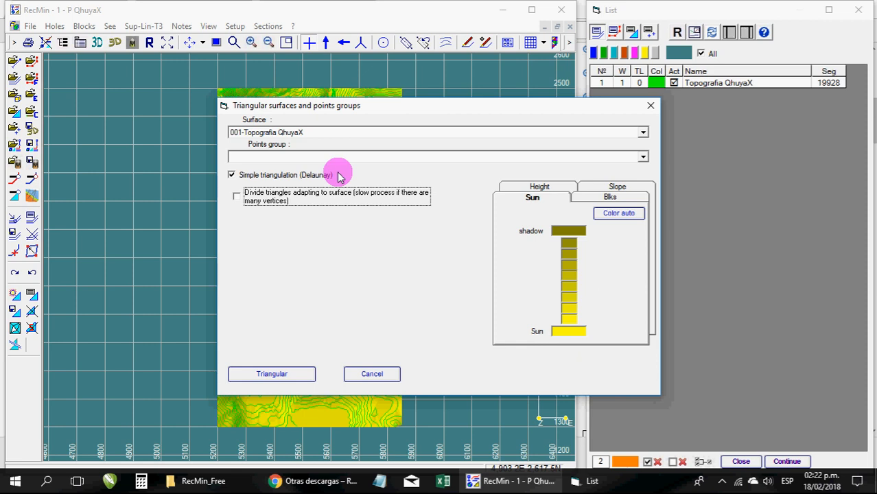
Step: Switch to Chrome and browse the RecMin home page down to the Formación y Cursos section
{"action": "left_click", "coordinate": [309, 485]}
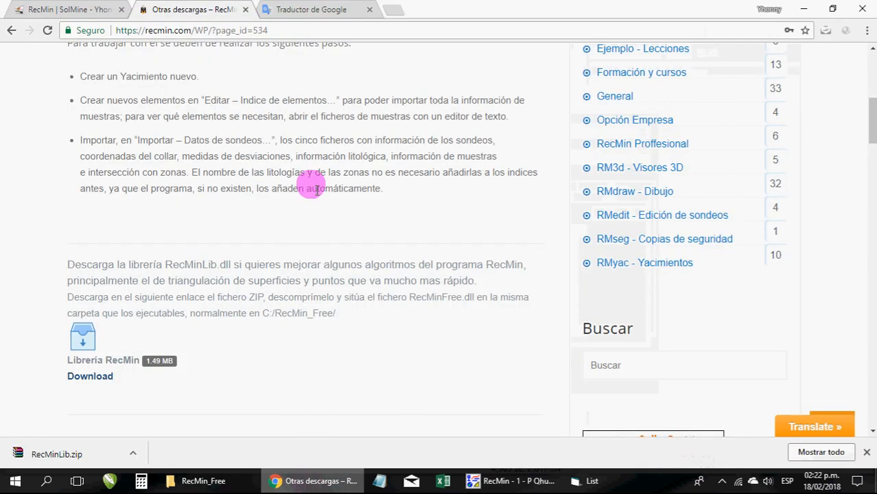
{"action": "scroll", "coordinate": [302, 171], "scroll_direction": "up", "scroll_amount": 6}
{"action": "scroll", "coordinate": [302, 185], "scroll_direction": "down", "scroll_amount": 2}
{"action": "scroll", "coordinate": [192, 155], "scroll_direction": "up", "scroll_amount": 2}
{"action": "left_click", "coordinate": [125, 92]}
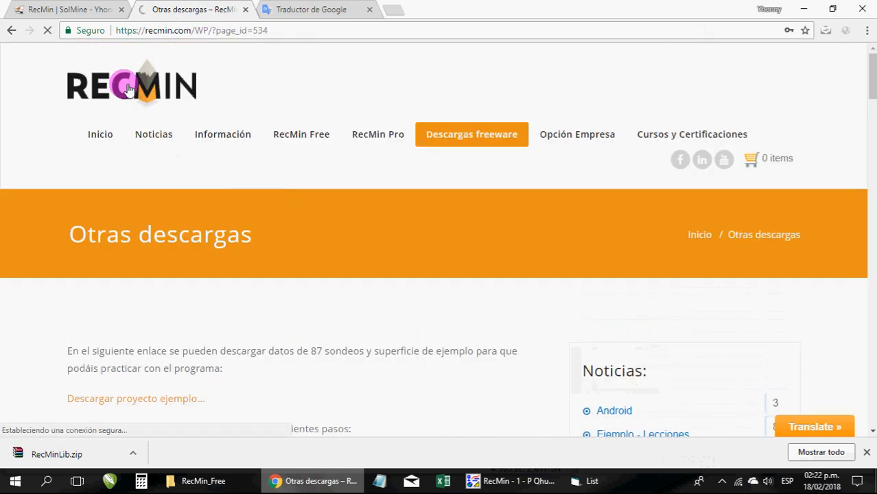
{"action": "left_click", "coordinate": [404, 178]}
{"action": "scroll", "coordinate": [450, 274], "scroll_direction": "down", "scroll_amount": 14}
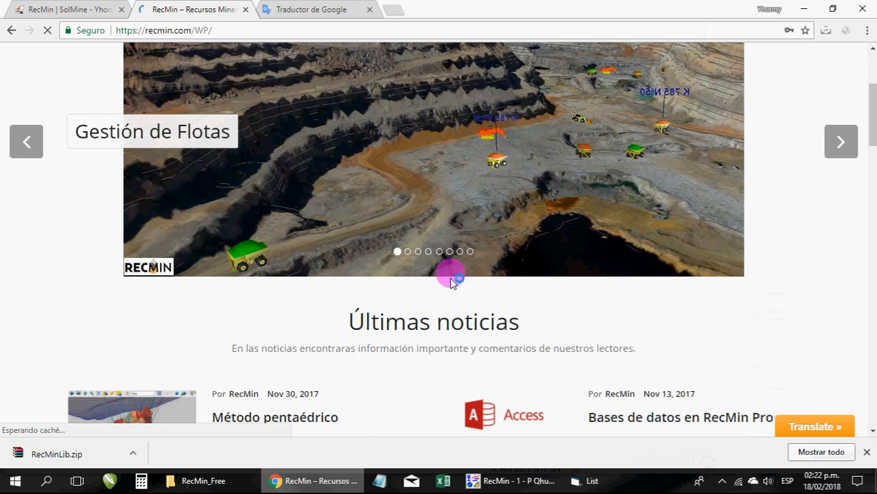
{"action": "scroll", "coordinate": [392, 324], "scroll_direction": "down", "scroll_amount": 3}
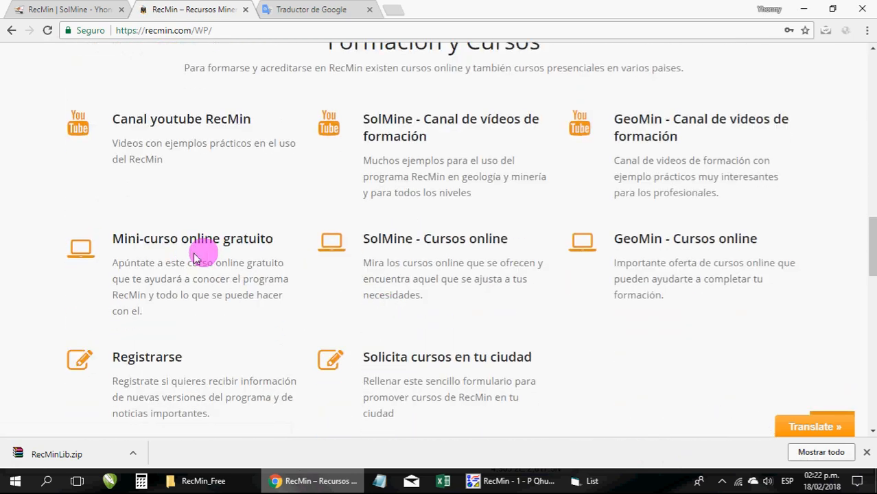